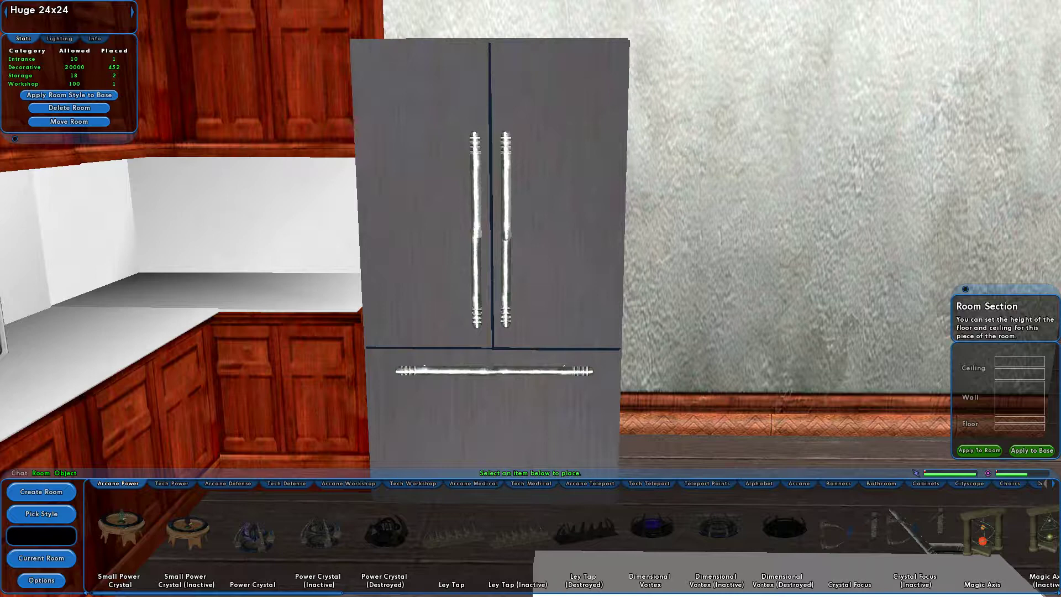
# Select the lower Baton 2 of the refrigerator's right door handle
pyautogui.press('space')
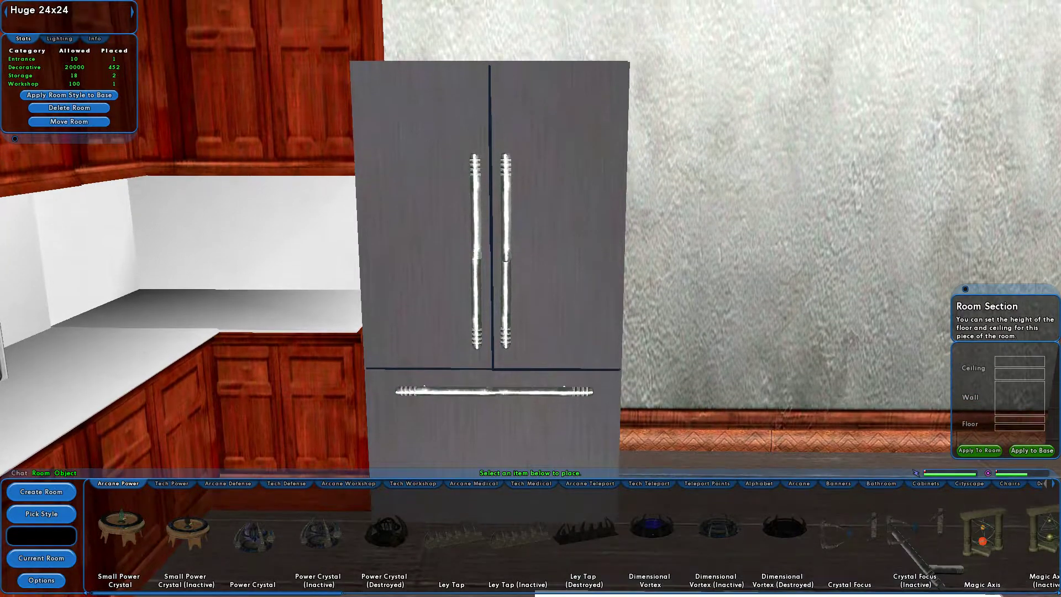
pyautogui.press('w')
pyautogui.press('w')
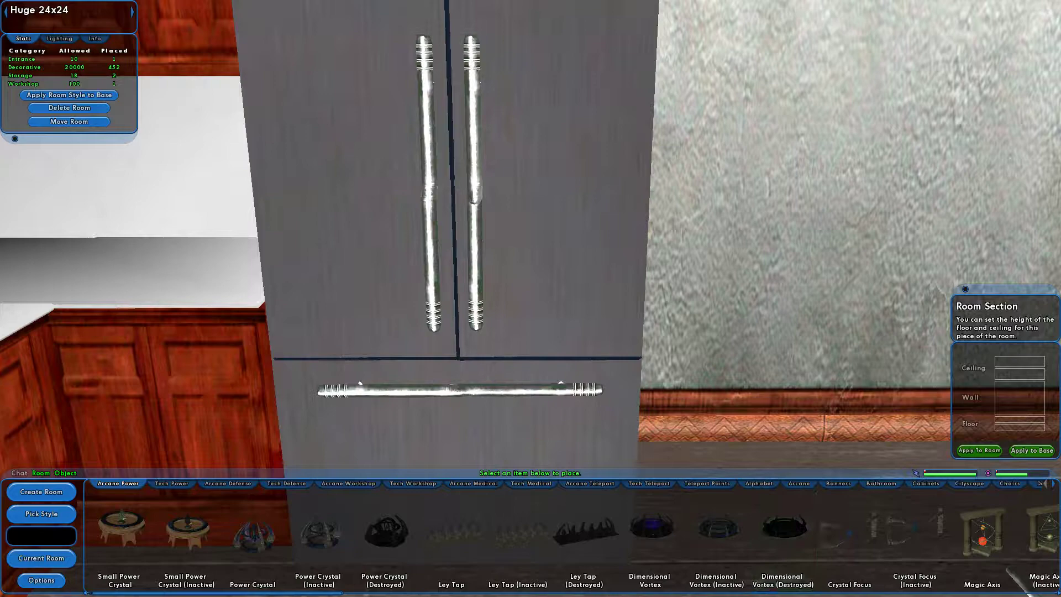
pyautogui.press('space')
pyautogui.moveTo(718, 354); pyautogui.dragTo(696, 389, button='right')
pyautogui.press('w')
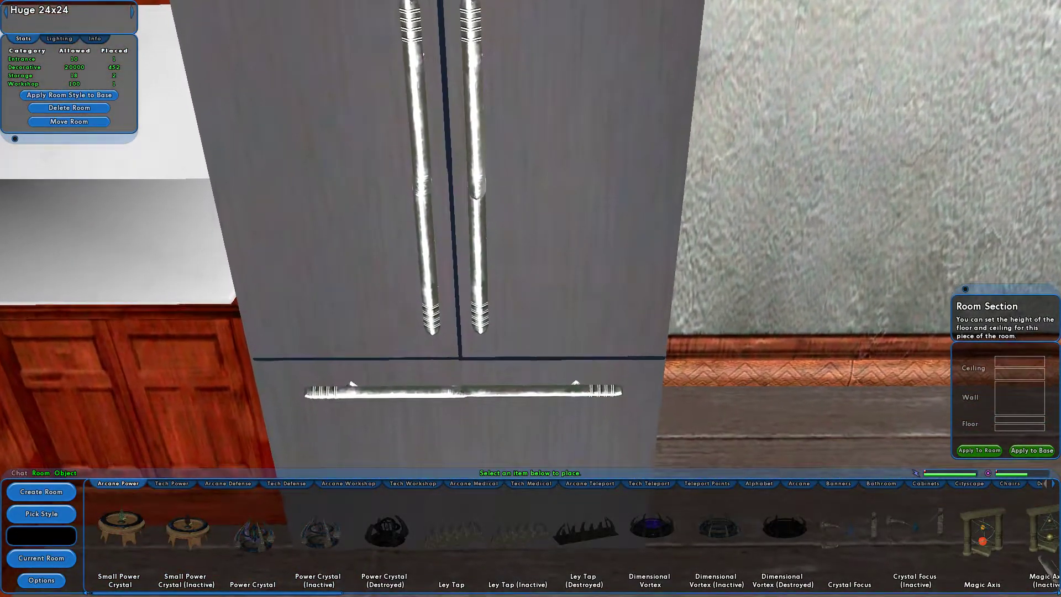
pyautogui.click(479, 259)
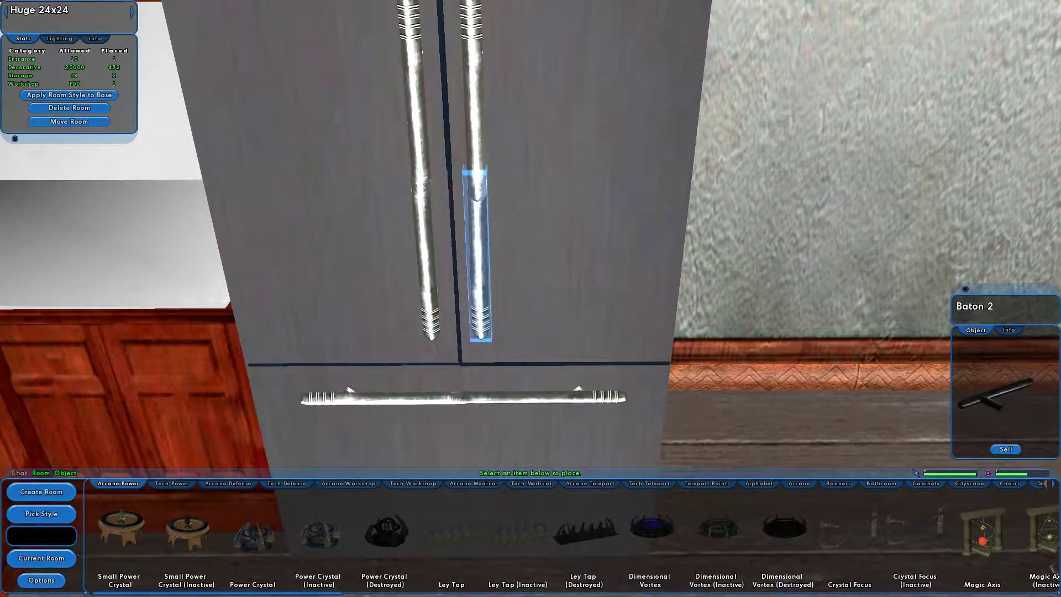
# Pick up the selected Baton 2, set it back in the refrigerator's door handle, and examine the handle from several angles
pyautogui.click(479, 260)
pyautogui.moveTo(479, 259); pyautogui.dragTo(500, 290, button='right')
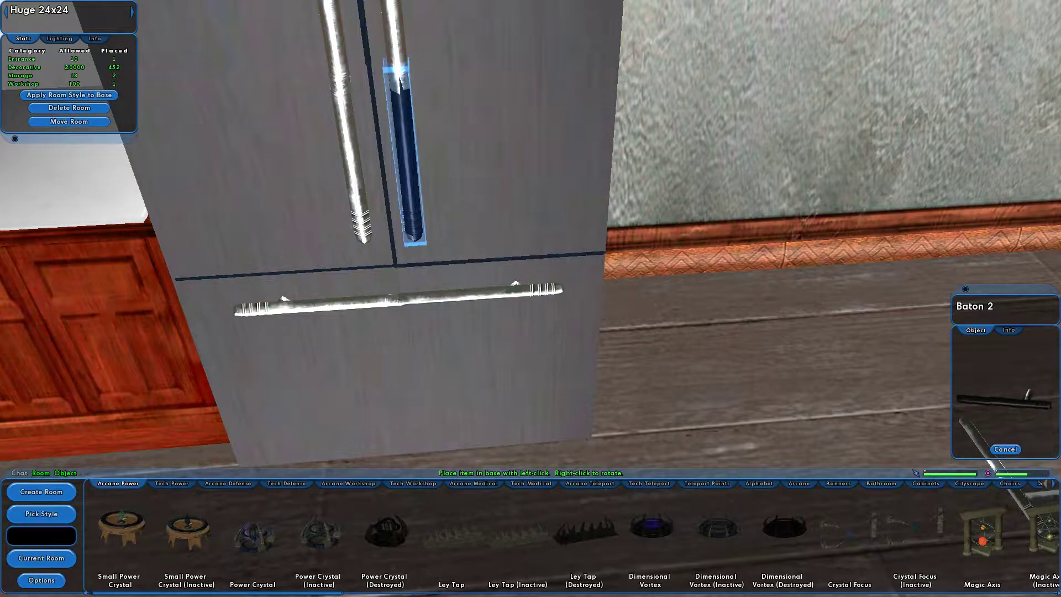
pyautogui.click(406, 154)
pyautogui.moveTo(406, 154); pyautogui.dragTo(410, 127, button='right')
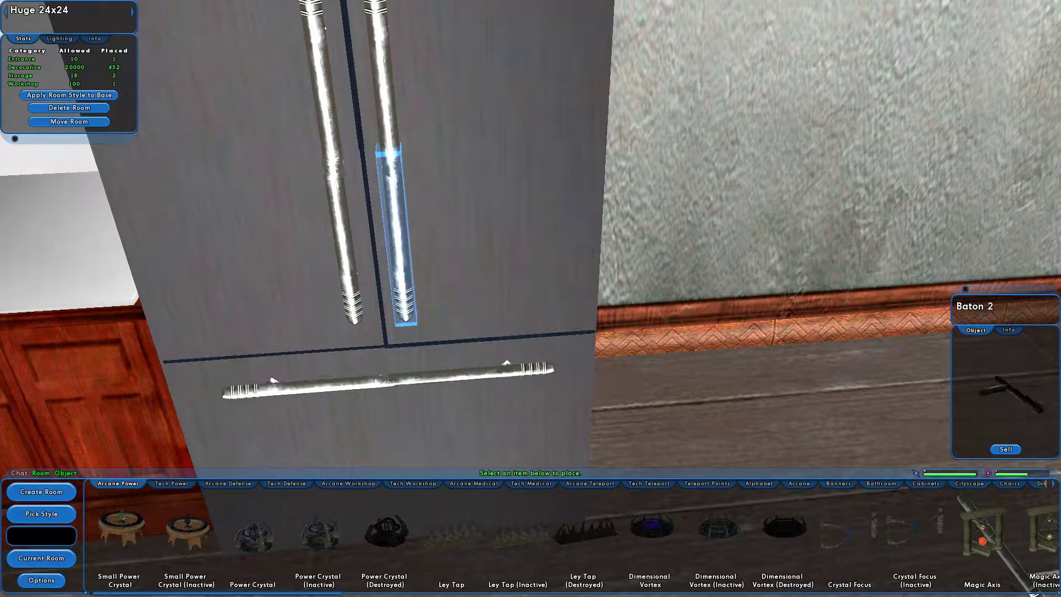
pyautogui.moveTo(409, 127); pyautogui.dragTo(408, 117, button='right')
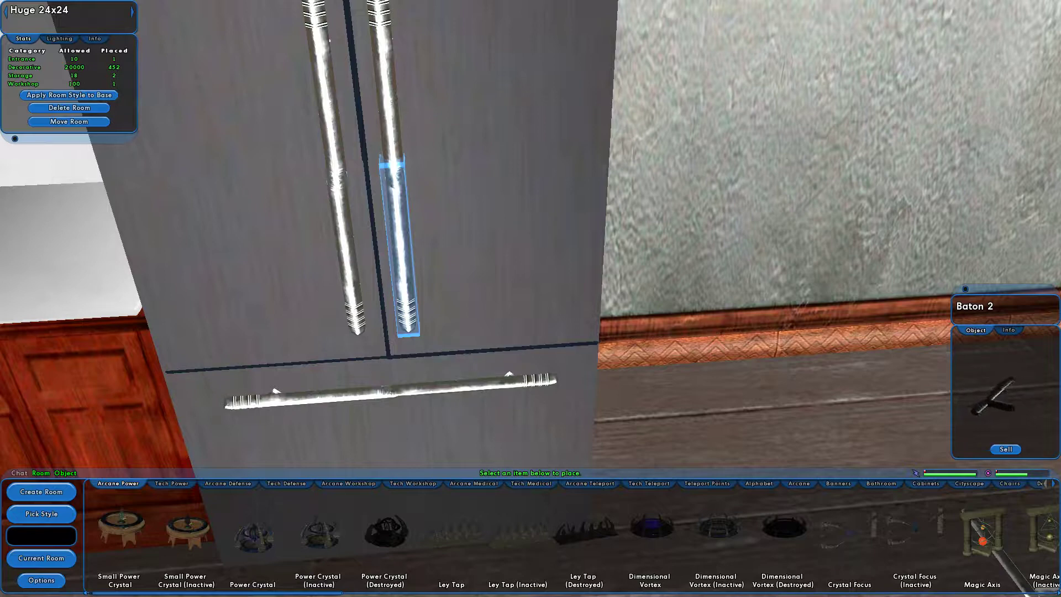
pyautogui.moveTo(408, 143); pyautogui.dragTo(425, 167, button='right')
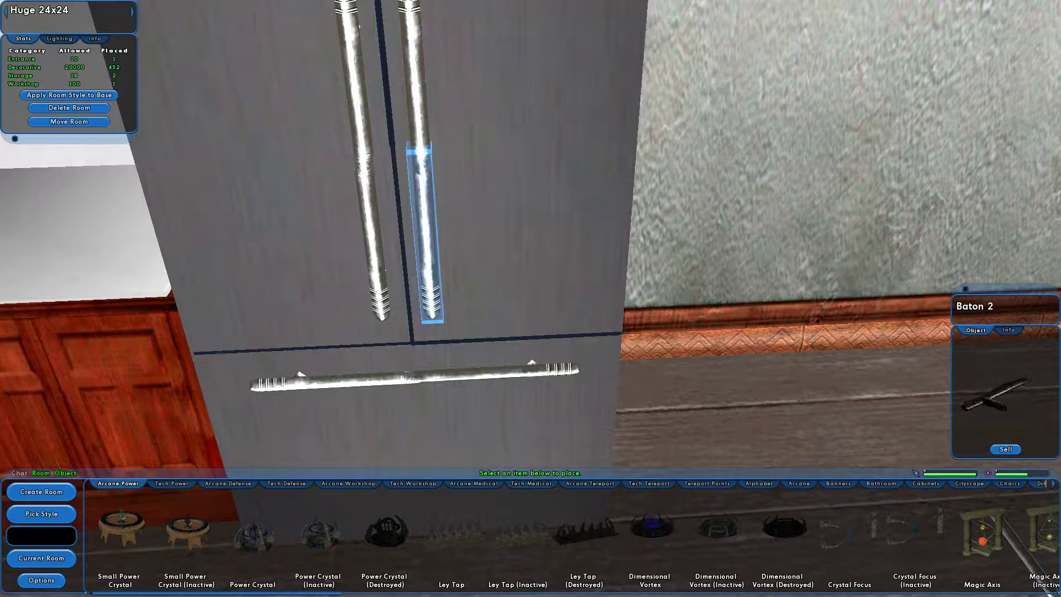
pyautogui.moveTo(531, 299); pyautogui.dragTo(501, 317, button='right')
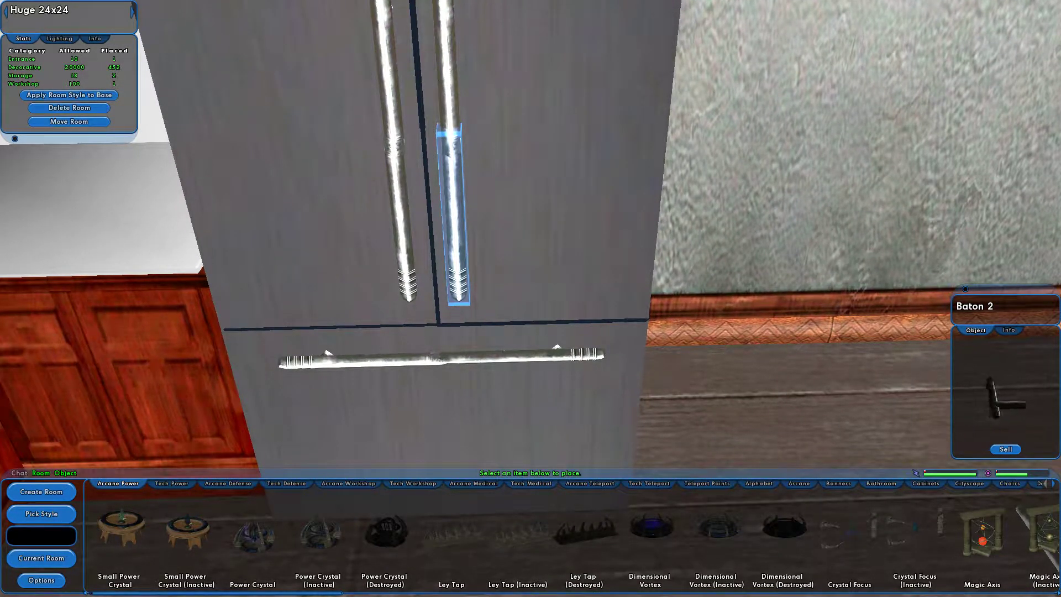
# Move the Wall Sconce 2 light from under the stove's range hood up inside the hood
pyautogui.moveTo(530, 298); pyautogui.dragTo(138, 270, button='right')
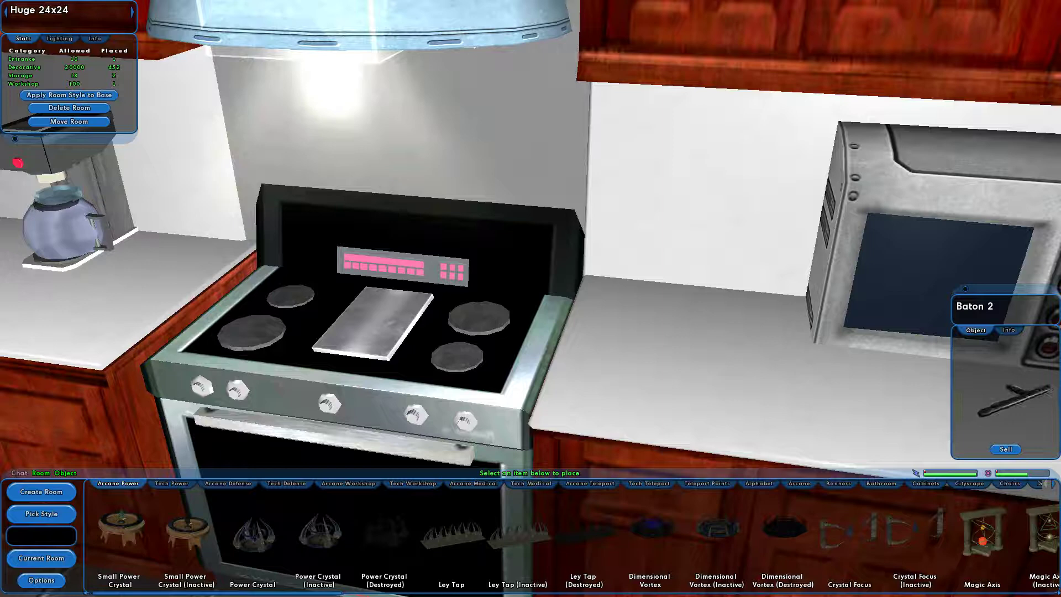
pyautogui.moveTo(531, 298); pyautogui.dragTo(447, 293, button='right')
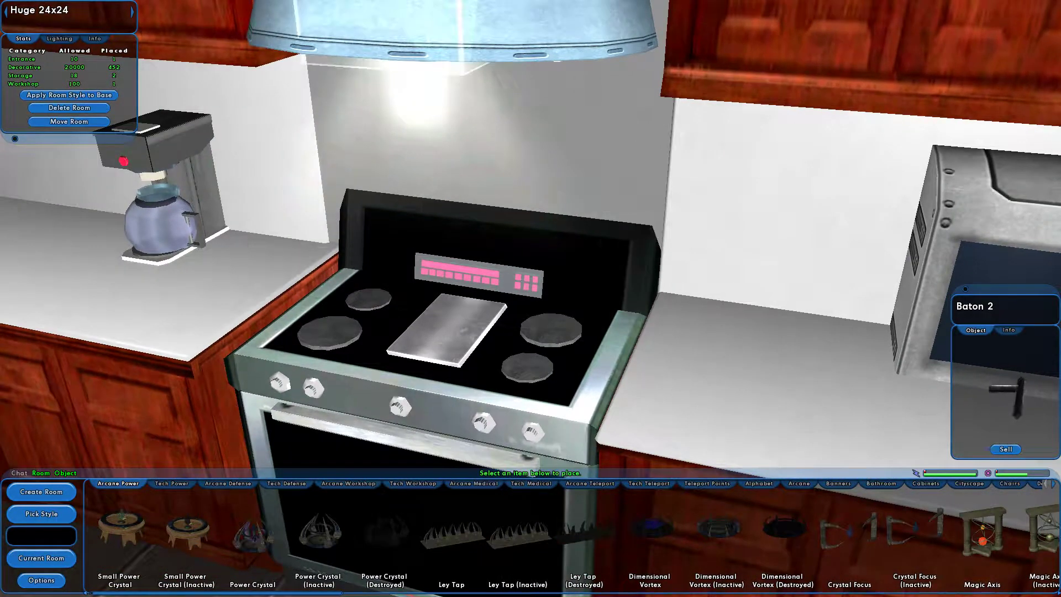
pyautogui.click(420, 58)
pyautogui.click(486, 241)
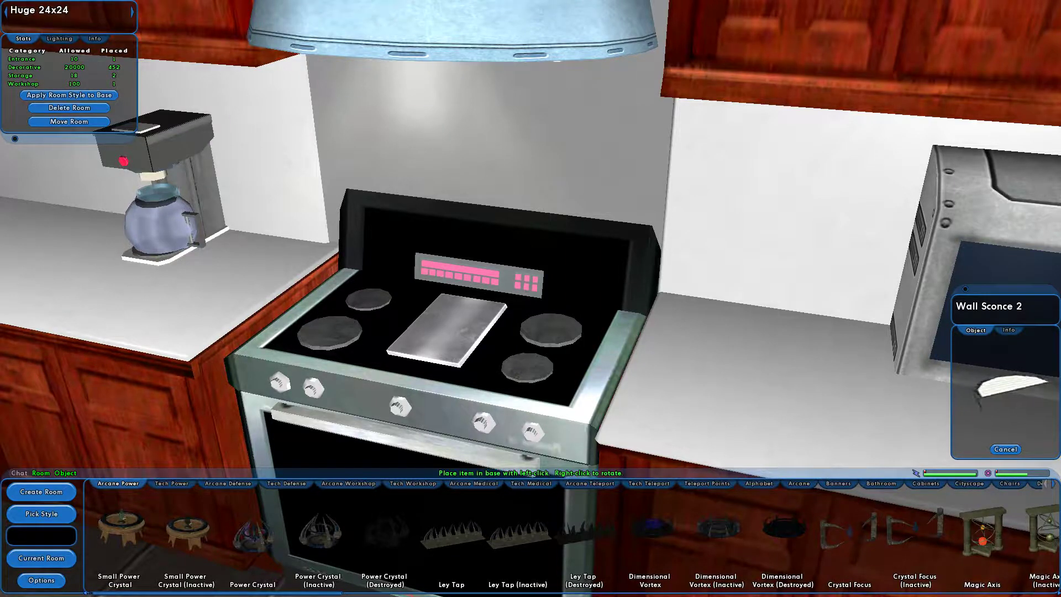
pyautogui.click(412, 9)
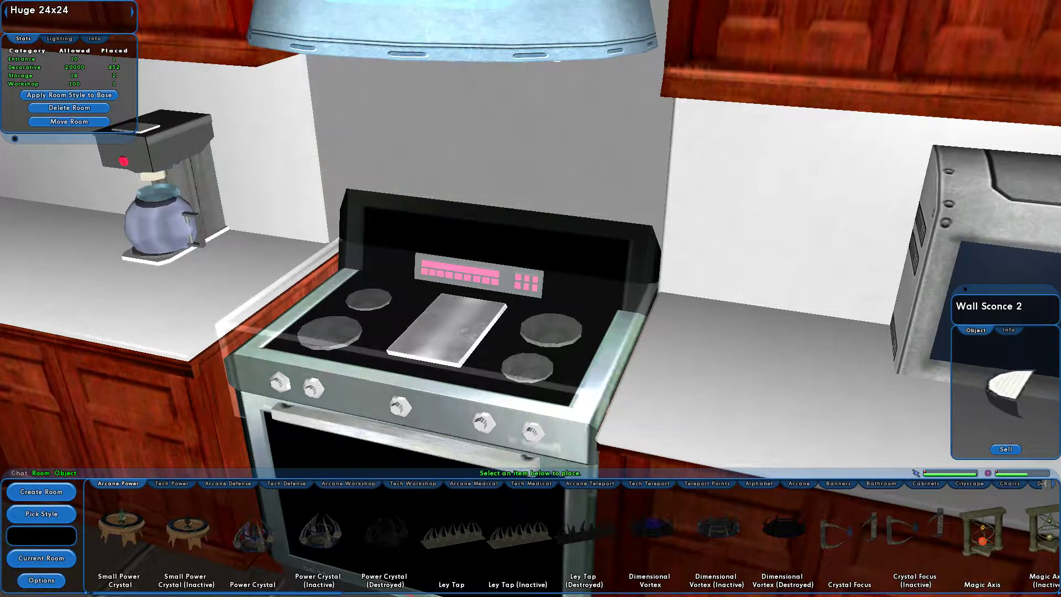
# Examine the stove's cooktop up close and highlight the Plasma TV that forms its surface
pyautogui.moveTo(442, 276); pyautogui.dragTo(332, 334, button='right')
pyautogui.press('s')
pyautogui.moveTo(530, 298); pyautogui.dragTo(439, 288, button='right')
pyautogui.press('w')
pyautogui.press('w')
pyautogui.press('a')
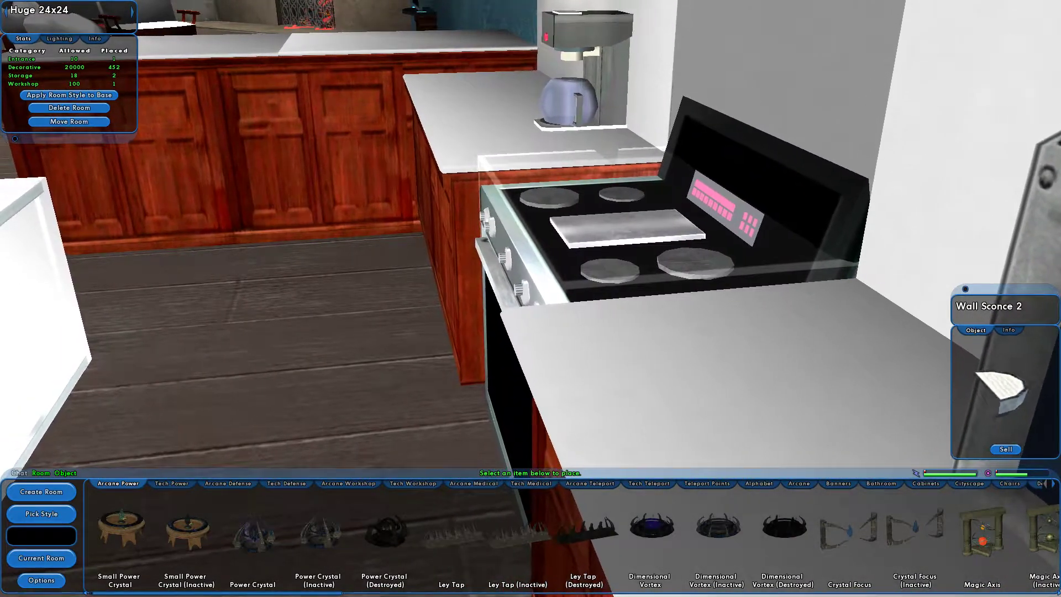
pyautogui.moveTo(552, 243); pyautogui.dragTo(635, 220)
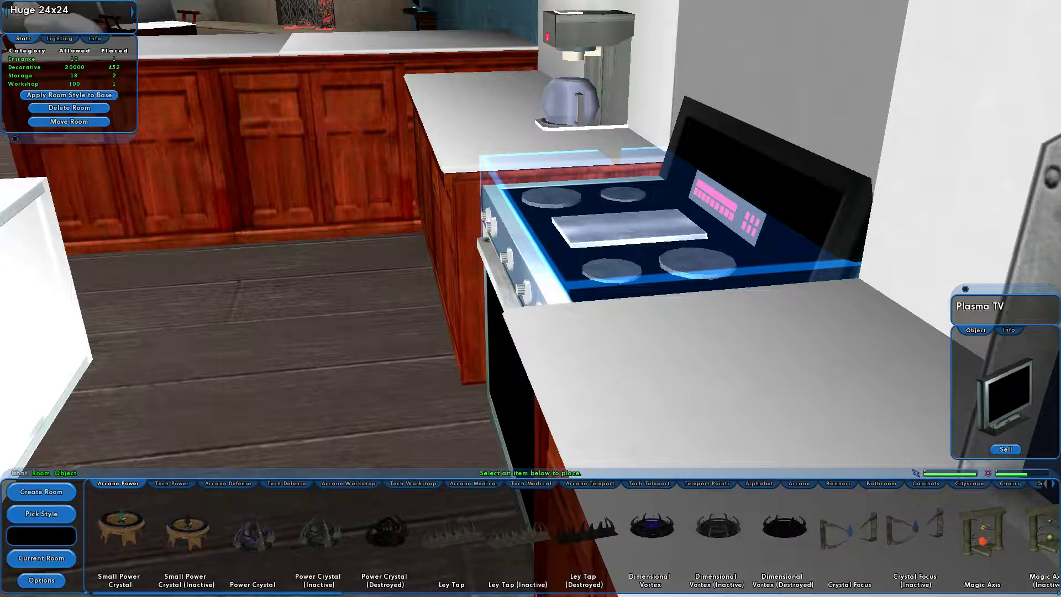
# Select the Holo Computer that forms the stove's control display and view the stove from farther back
pyautogui.click(727, 206)
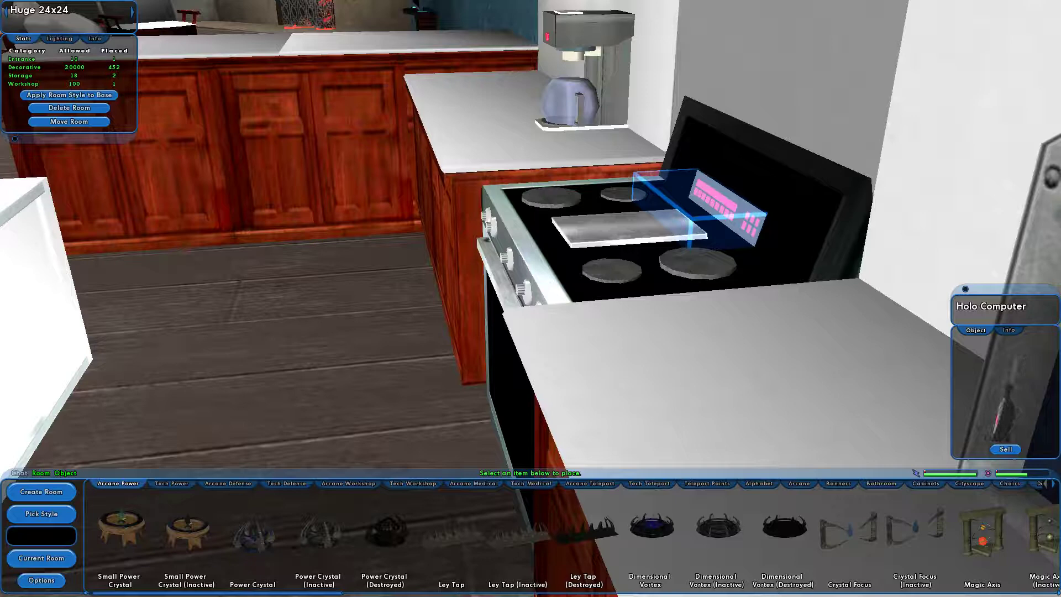
pyautogui.moveTo(718, 208)
pyautogui.mouseDown()
pyautogui.moveTo(642, 137)
pyautogui.moveTo(708, 237)
pyautogui.moveTo(717, 219)
pyautogui.mouseUp()
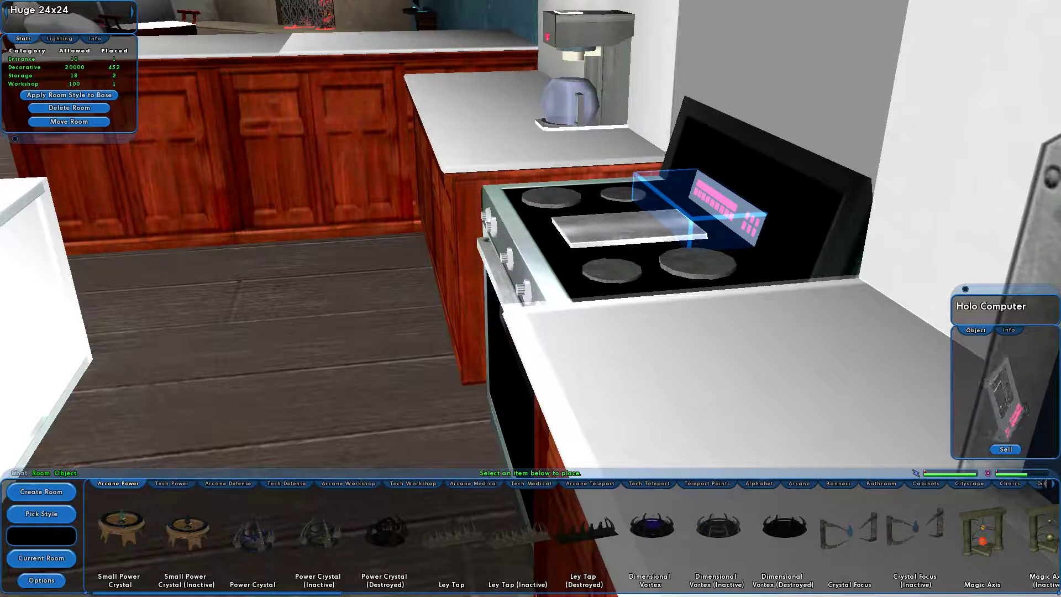
pyautogui.moveTo(717, 218); pyautogui.dragTo(744, 217, button='right')
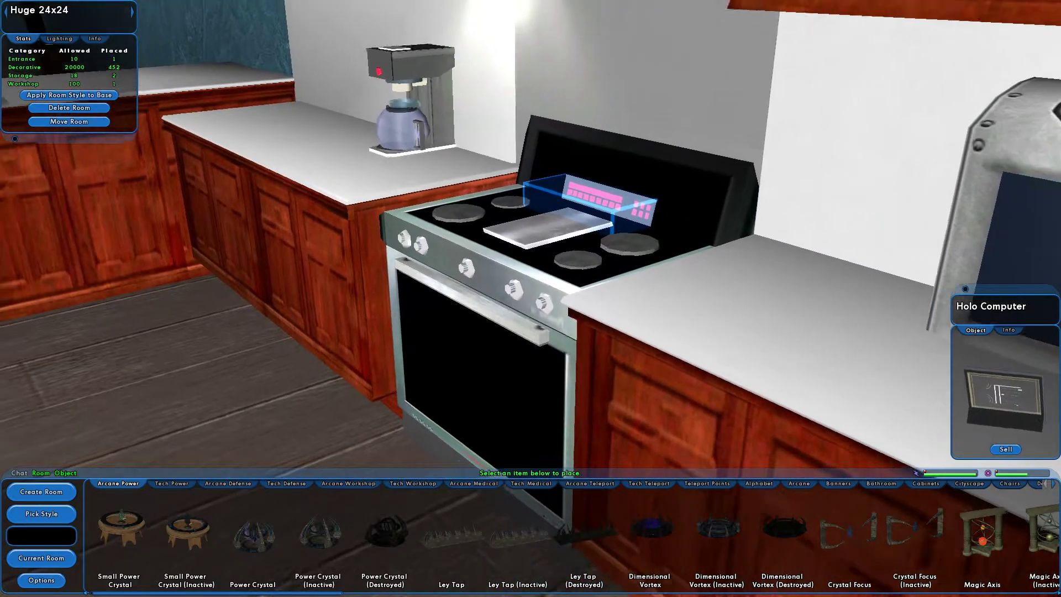
pyautogui.press('s')
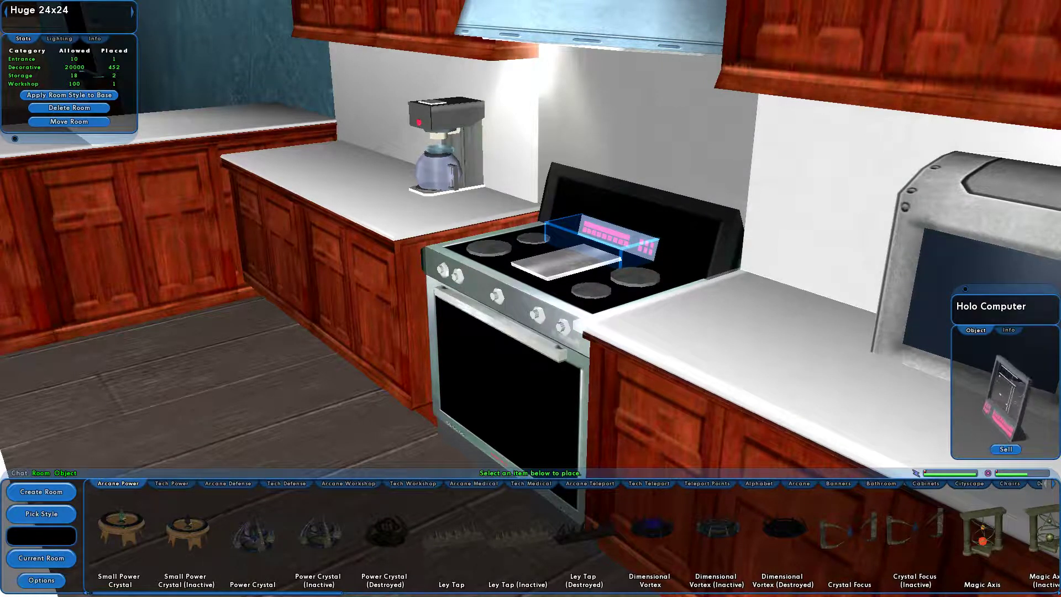
pyautogui.press('s')
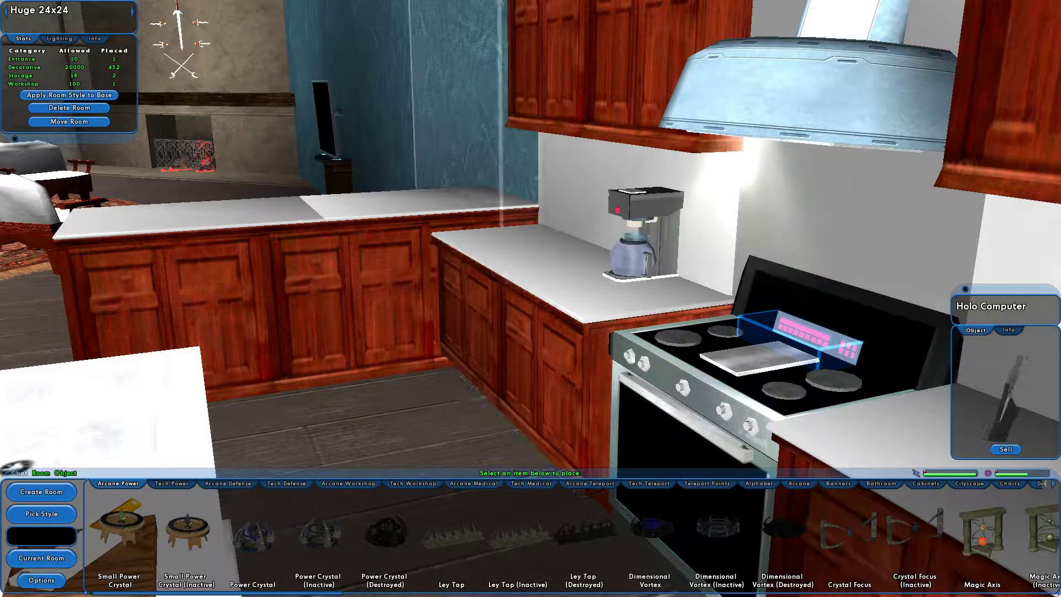
# Delete the central Tech Balcony Surface 1 panel from the large tiled wall
pyautogui.moveTo(531, 298); pyautogui.dragTo(535, 544, button='right')
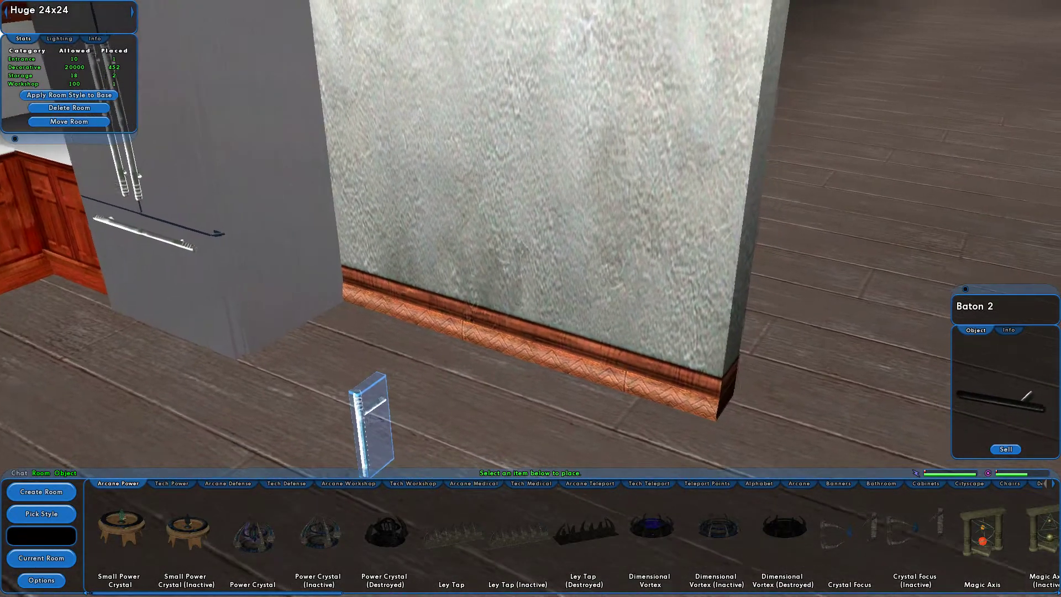
pyautogui.moveTo(531, 298); pyautogui.dragTo(514, 268, button='right')
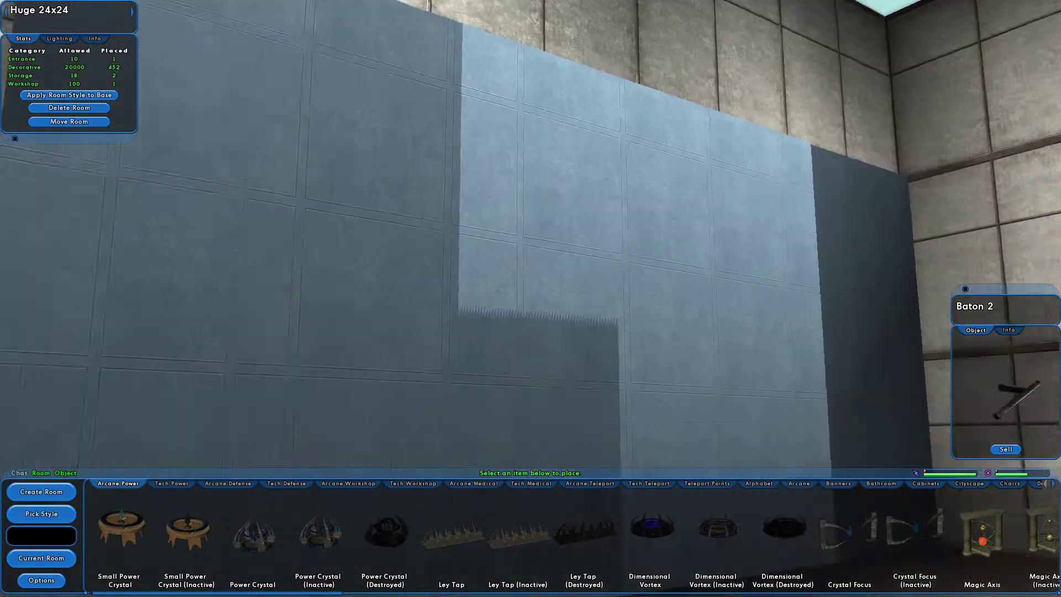
pyautogui.moveTo(530, 298); pyautogui.dragTo(508, 366, button='right')
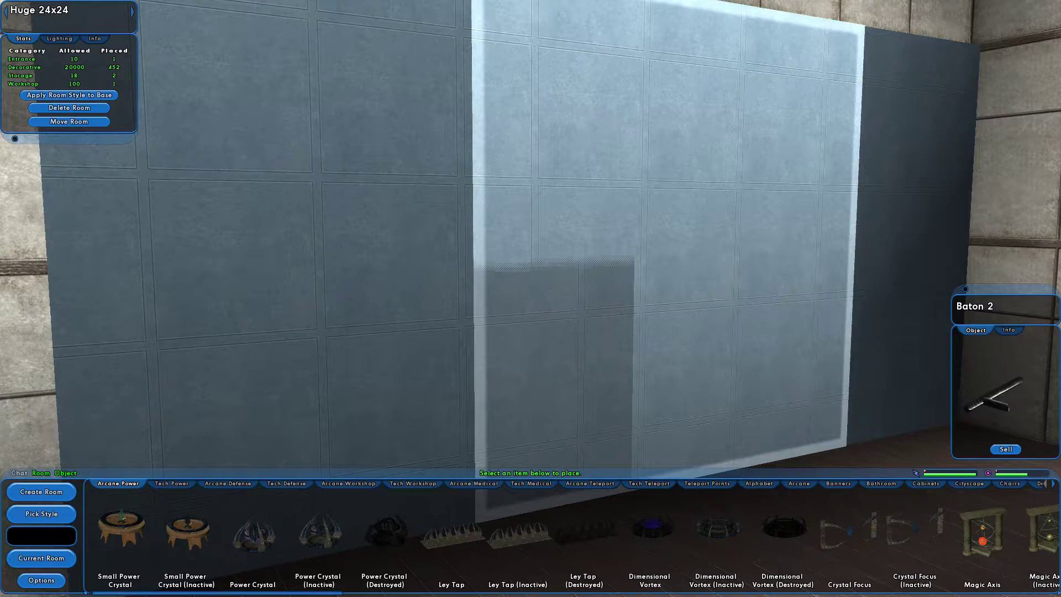
pyautogui.click(652, 249)
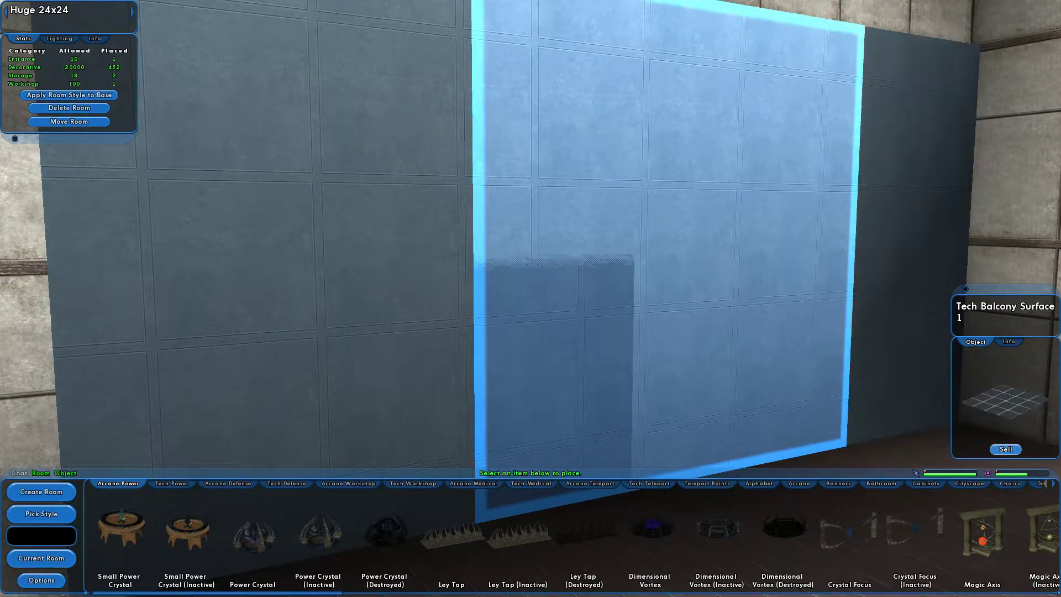
pyautogui.press('Delete')
# Pick up the Tech Balcony Surface 1 panel beside the room corner and place it back against the tiled wall
pyautogui.moveTo(876, 238); pyautogui.dragTo(772, 237)
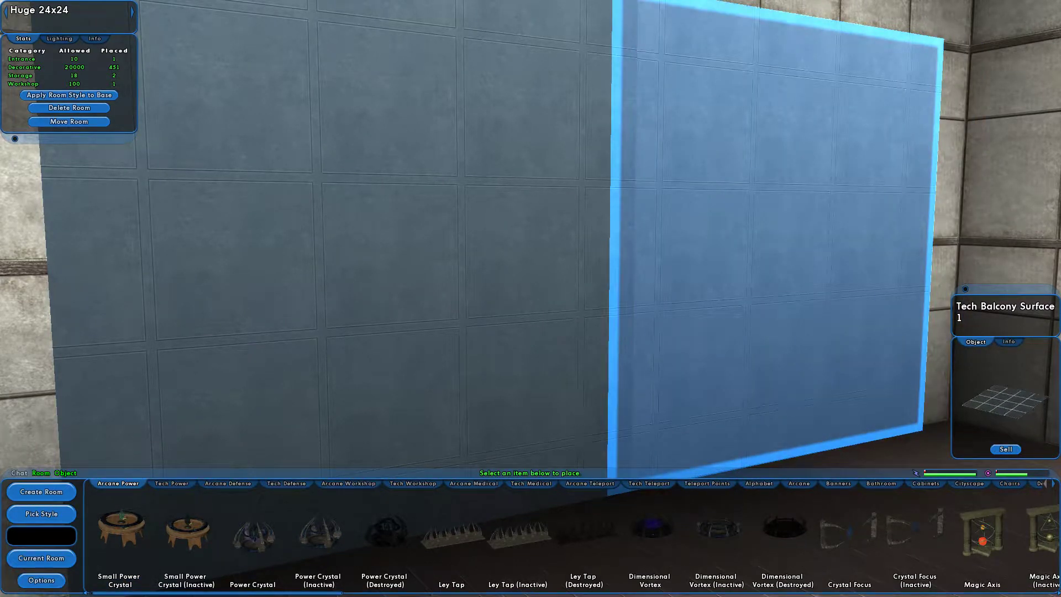
pyautogui.press('Return')
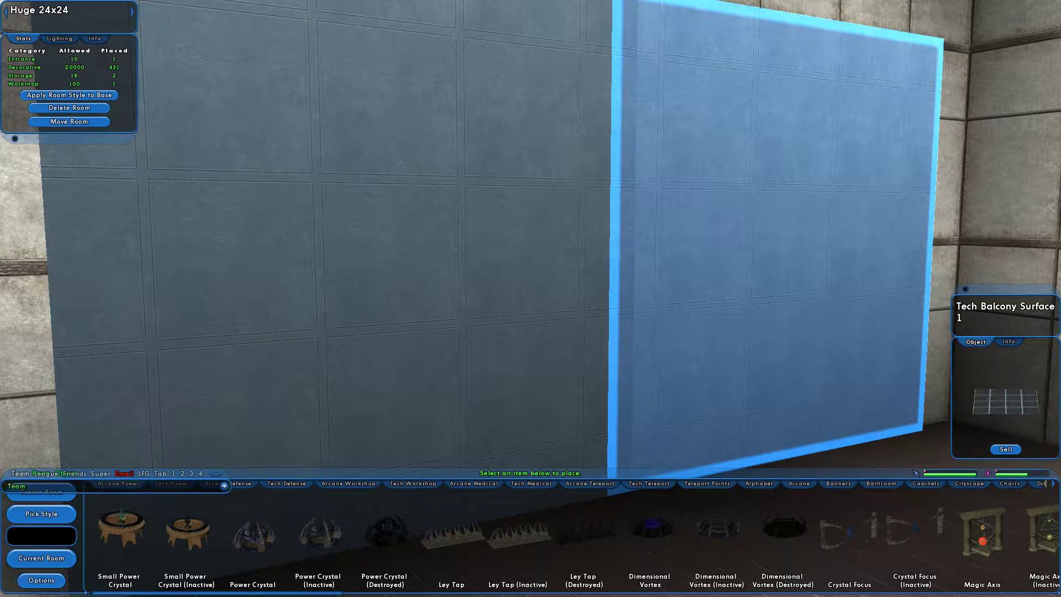
pyautogui.moveTo(774, 238); pyautogui.dragTo(771, 241)
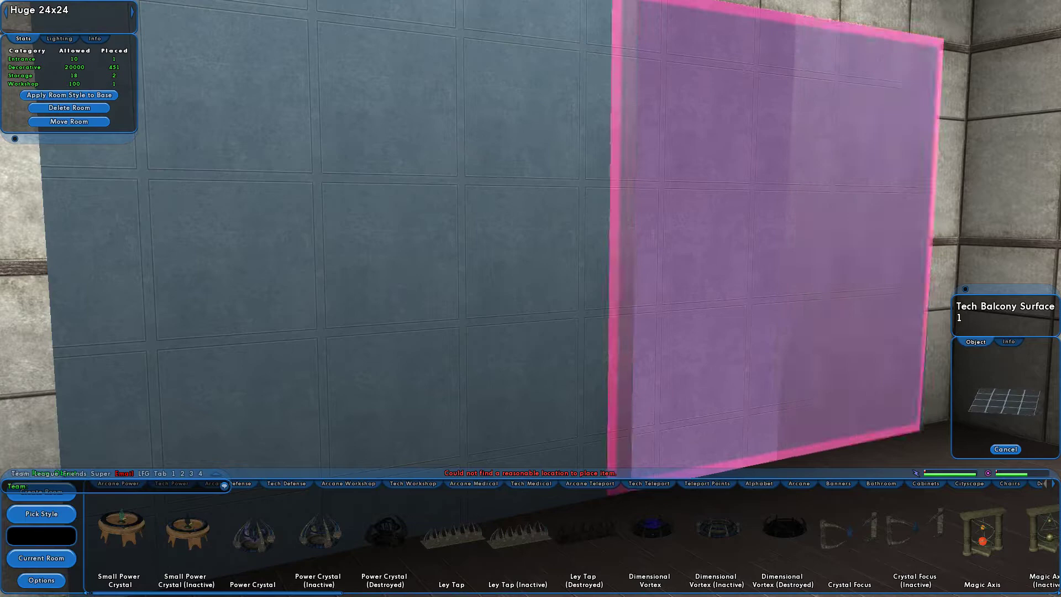
pyautogui.click(769, 240)
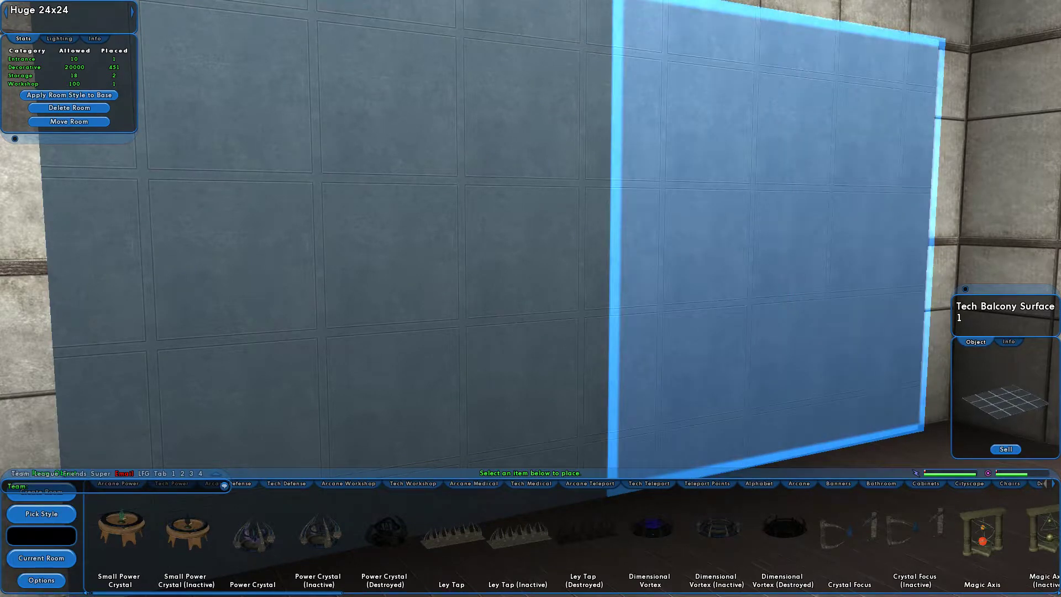
# Select the Roman Blockwork 1 beside the fire opening to examine how the fireplace is built
pyautogui.moveTo(769, 239); pyautogui.dragTo(470, 387, button='right')
pyautogui.moveTo(769, 239); pyautogui.dragTo(674, 138, button='right')
pyautogui.press('w')
pyautogui.press('w')
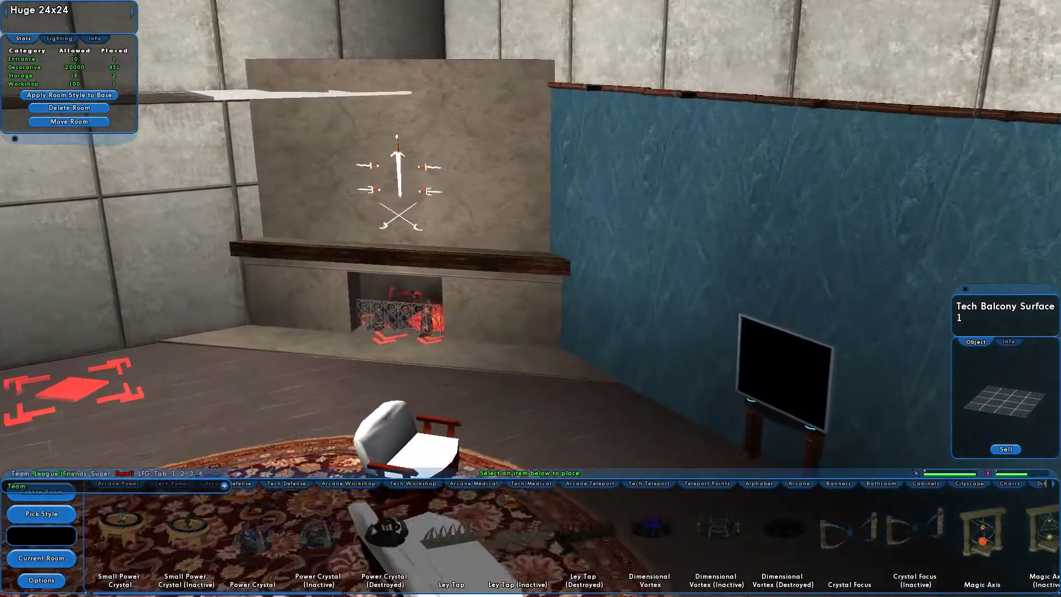
pyautogui.press('w')
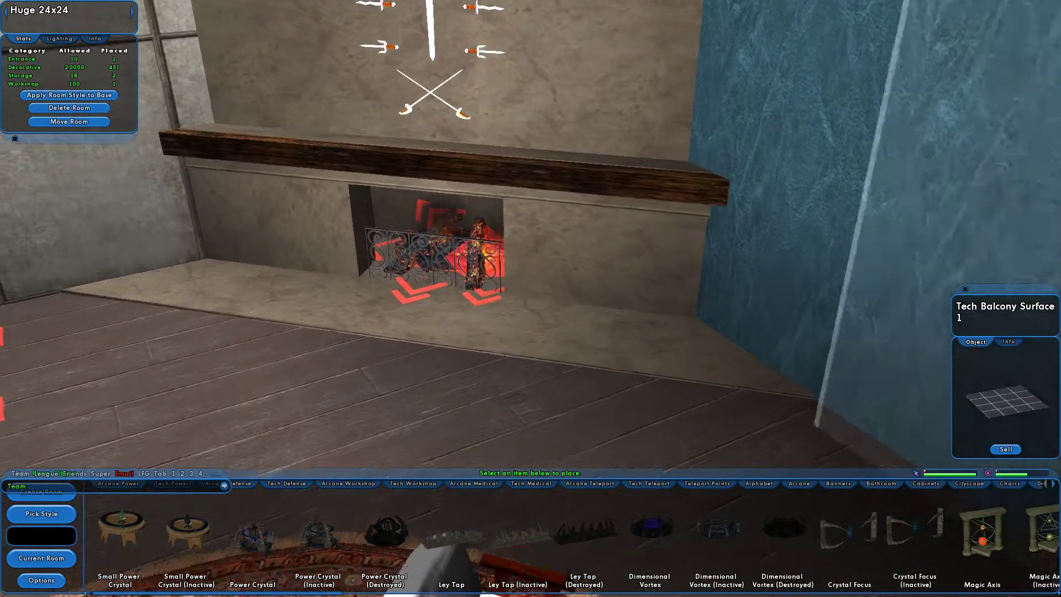
pyautogui.click(603, 248)
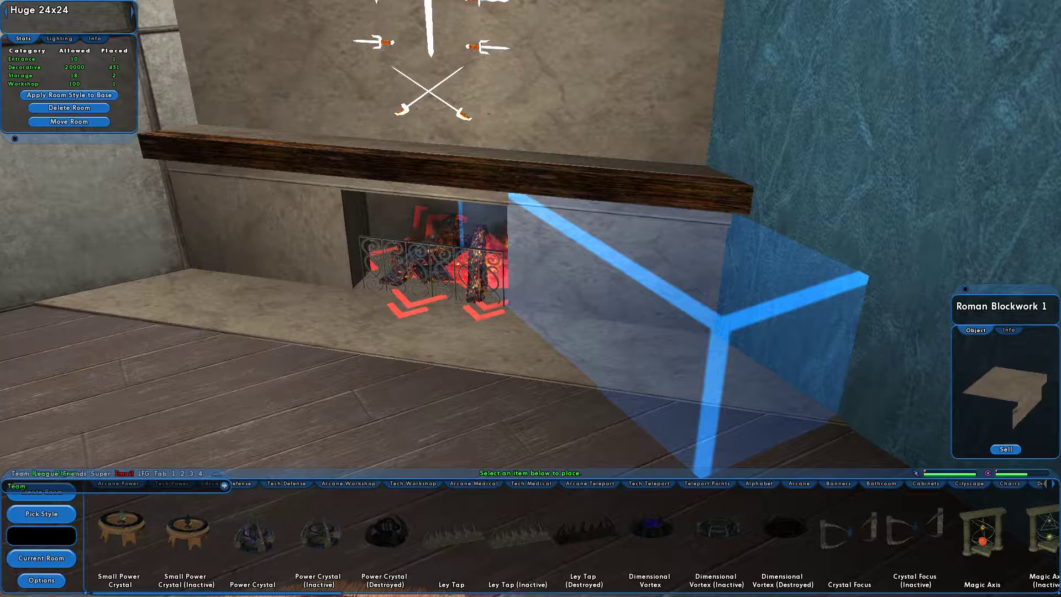
pyautogui.moveTo(603, 249); pyautogui.dragTo(613, 343)
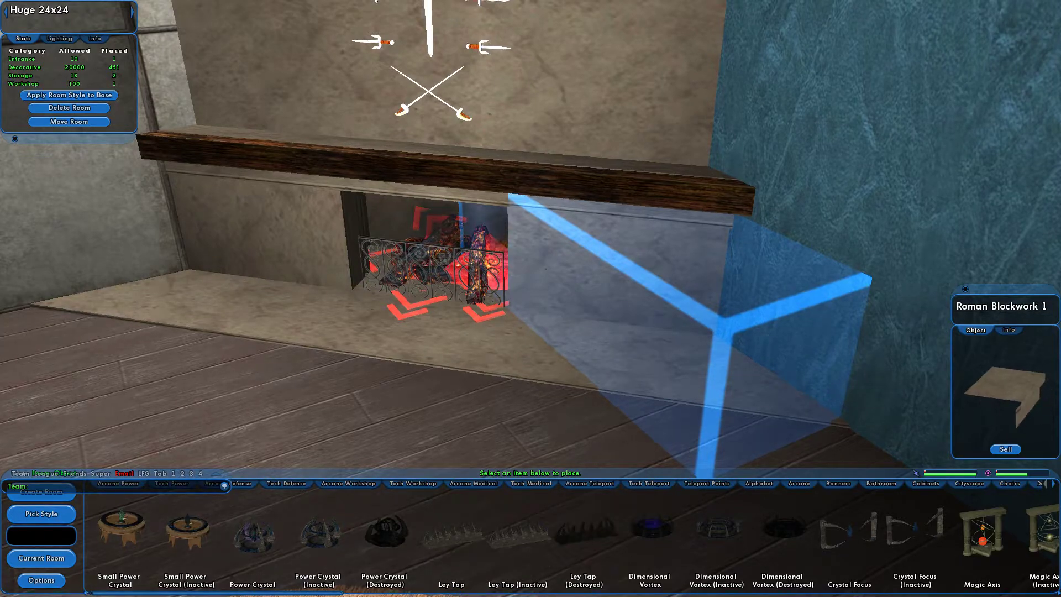
# Place a Small Arcane Supergroup Stand 11 from the Banners category near the fireplace
pyautogui.moveTo(530, 299); pyautogui.dragTo(556, 331, button='right')
pyautogui.press('space')
pyautogui.moveTo(917, 538); pyautogui.dragTo(901, 535, button='right')
pyautogui.press('Left')
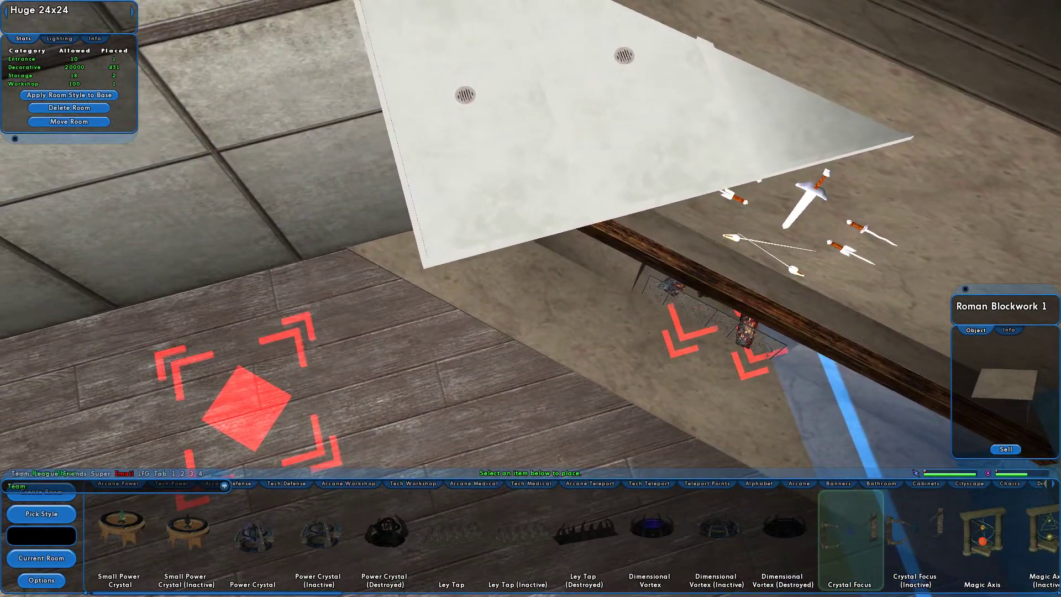
pyautogui.moveTo(221, 592); pyautogui.dragTo(486, 593)
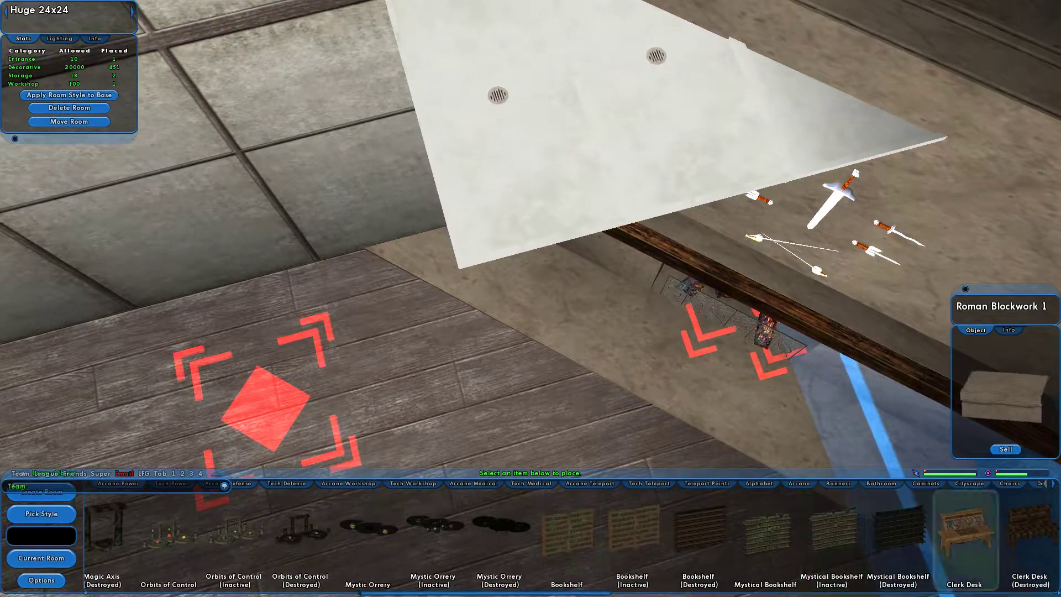
pyautogui.click(838, 483)
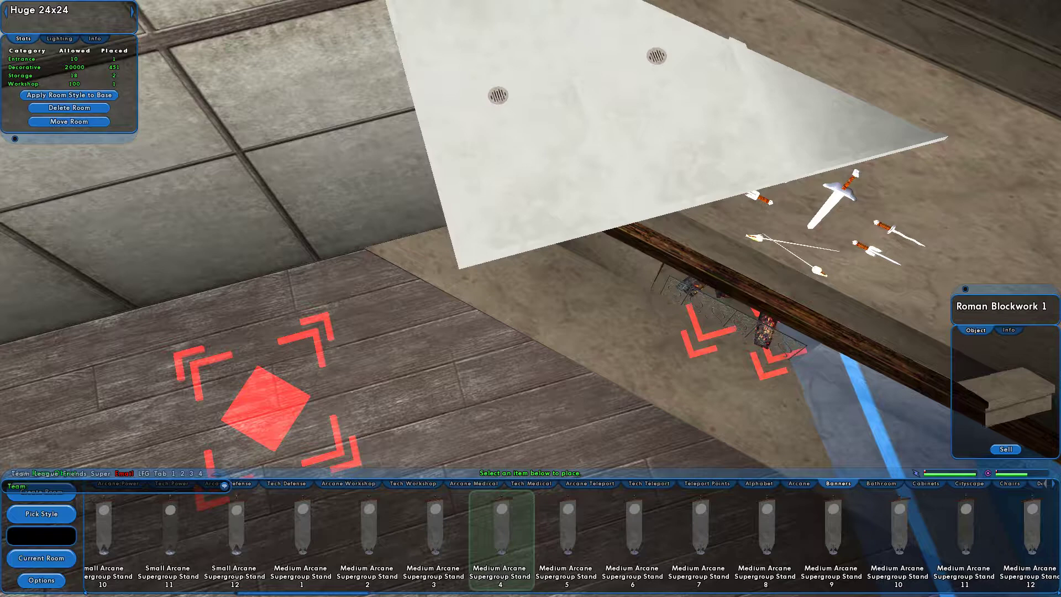
pyautogui.click(169, 531)
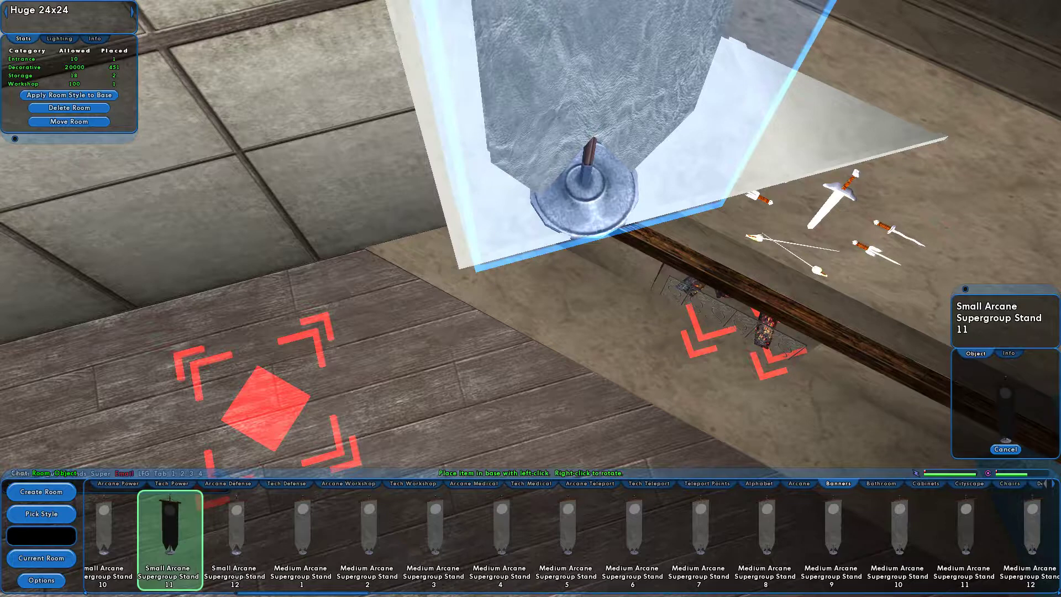
pyautogui.moveTo(879, 136); pyautogui.dragTo(811, 133, button='right')
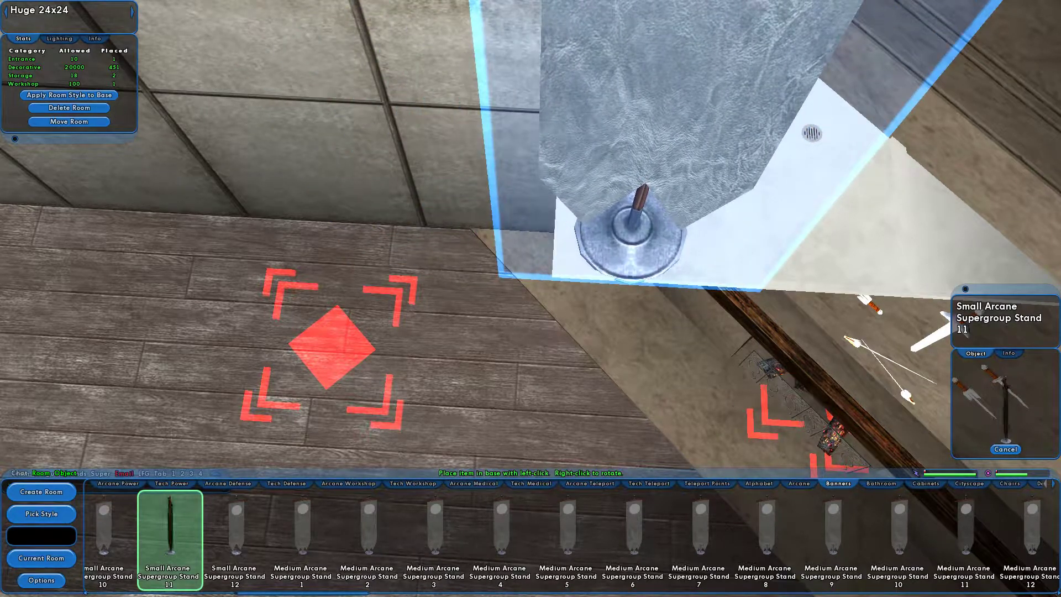
pyautogui.click(631, 232)
pyautogui.click(630, 232)
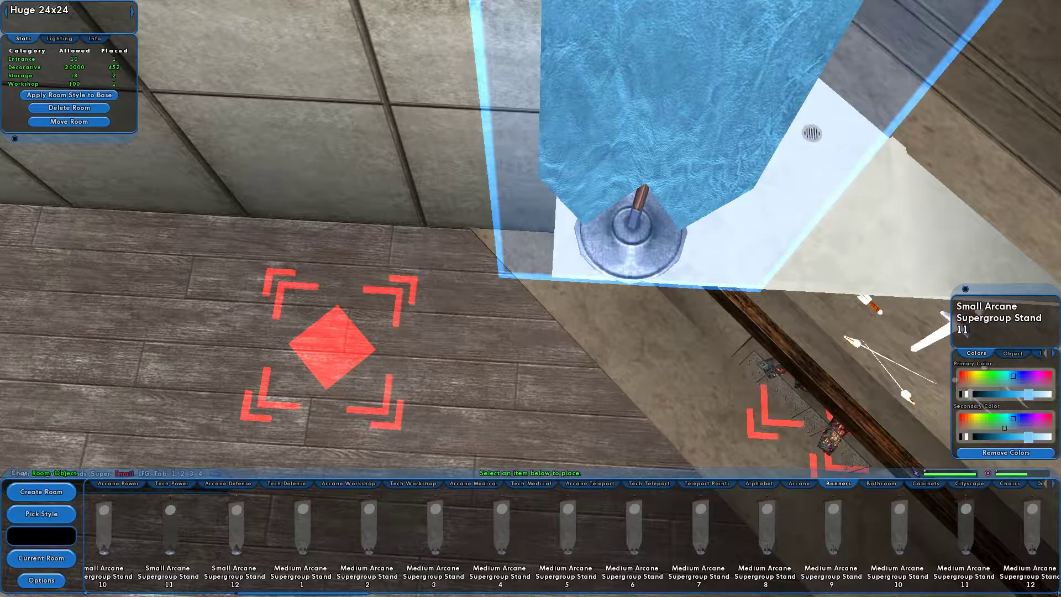
# Sell the Small Arcane Supergroup Stand 11 placed near the fireplace and return to an overview of the room
pyautogui.click(1012, 353)
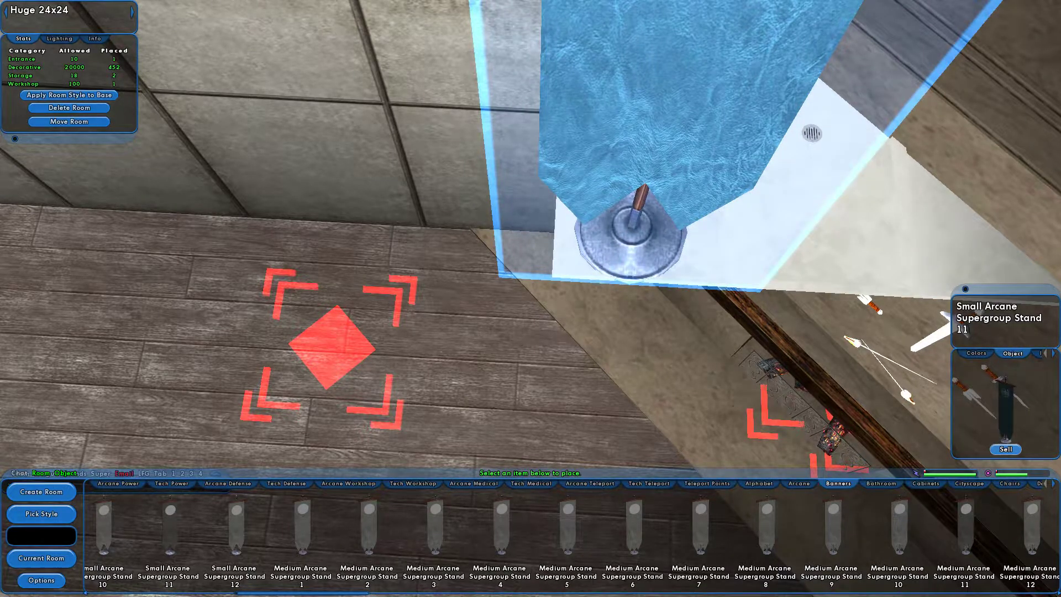
pyautogui.click(981, 451)
pyautogui.moveTo(530, 298); pyautogui.dragTo(857, 251, button='right')
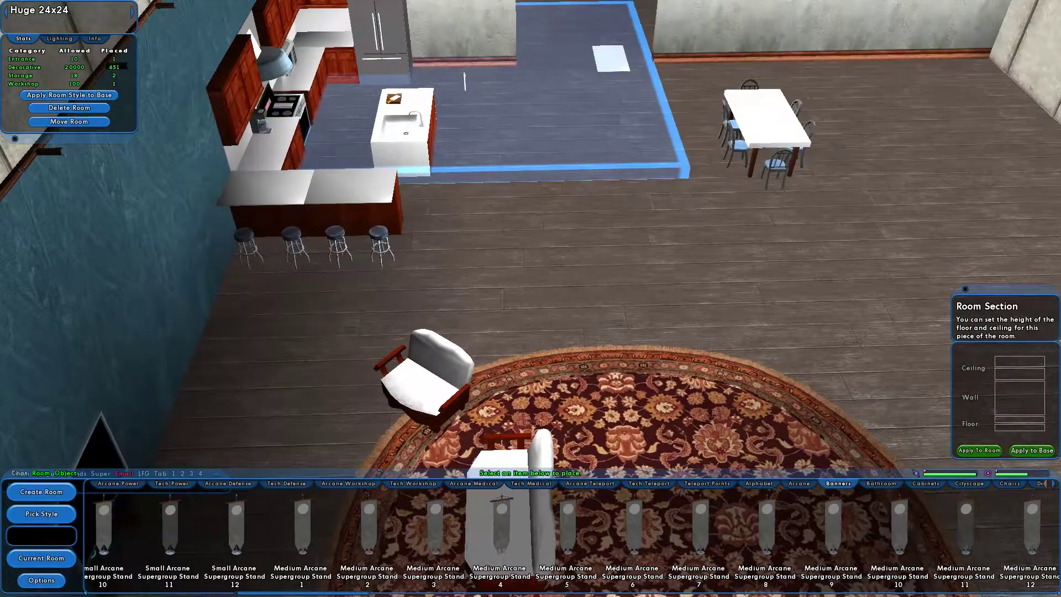